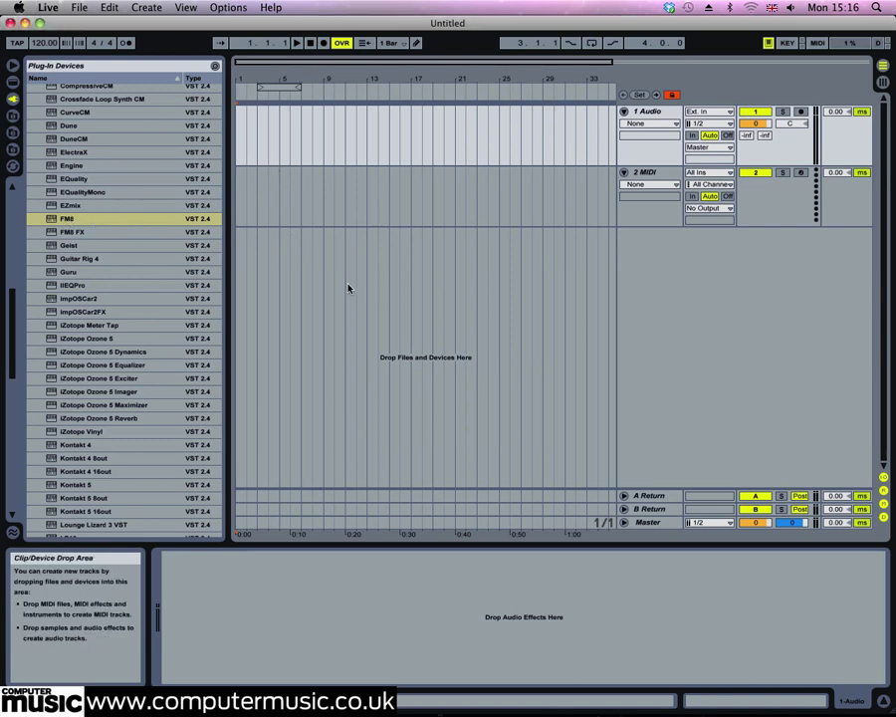
Drag FM8 from the Plug-in Devices browser to create a new MIDI track with FM8.
drag(98, 223, 299, 145)
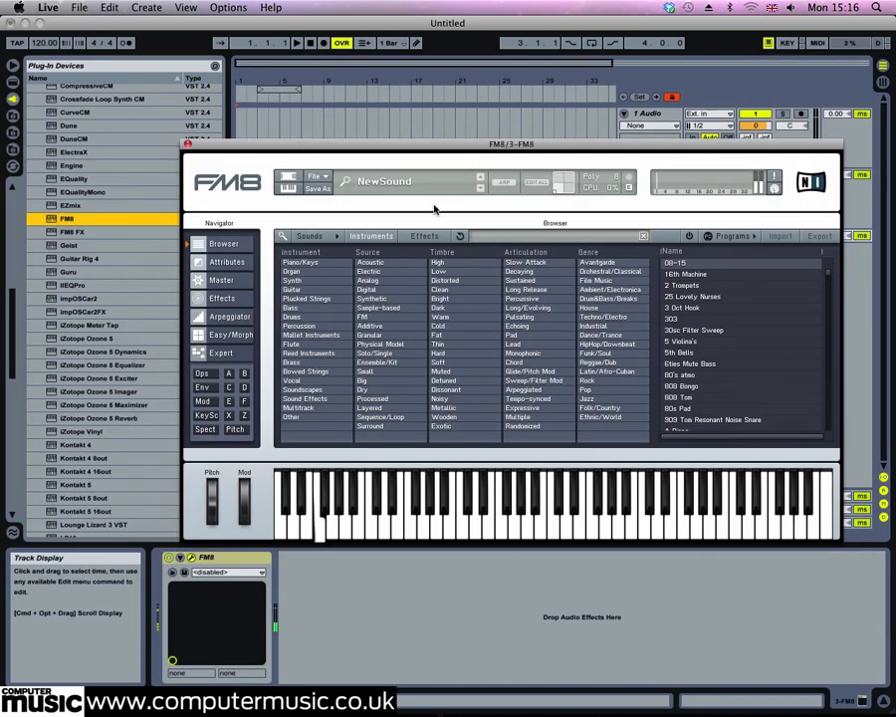
In the Expert Ops matrix, route operator E into F at 100 and select operator E.
click(221, 352)
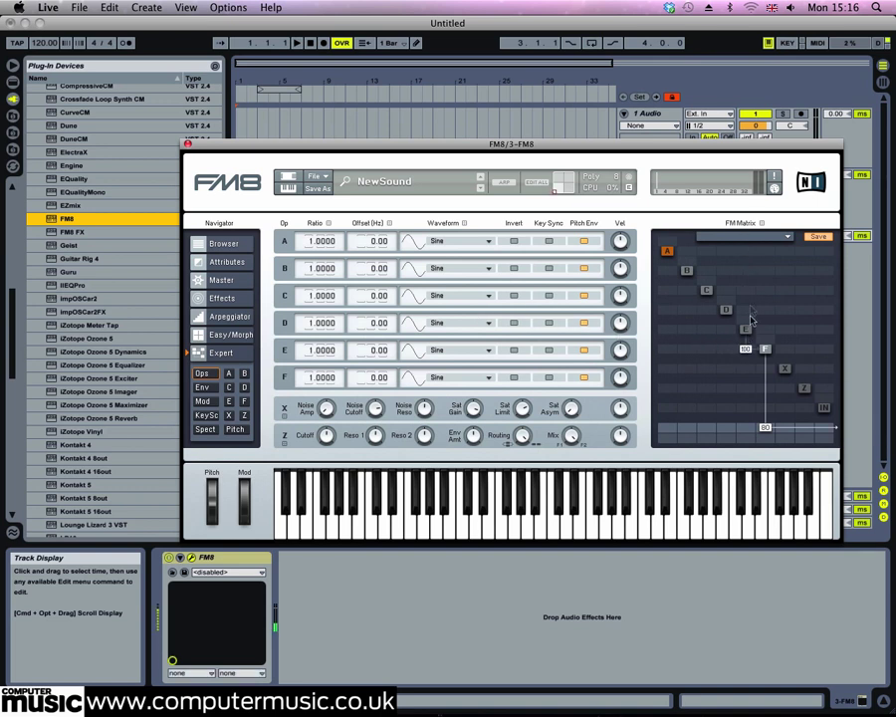
drag(746, 350, 746, 338)
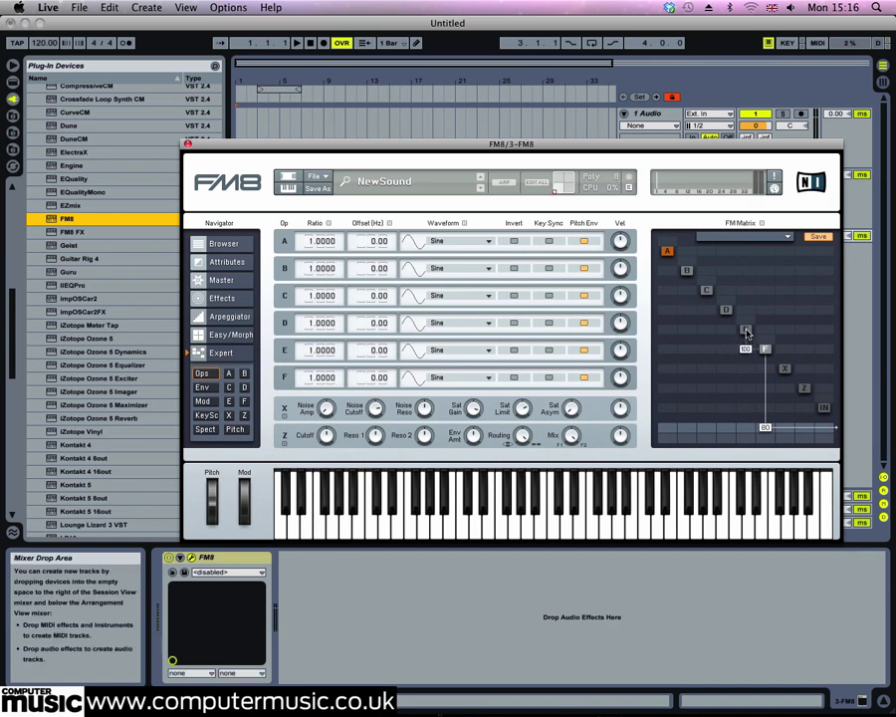
click(745, 330)
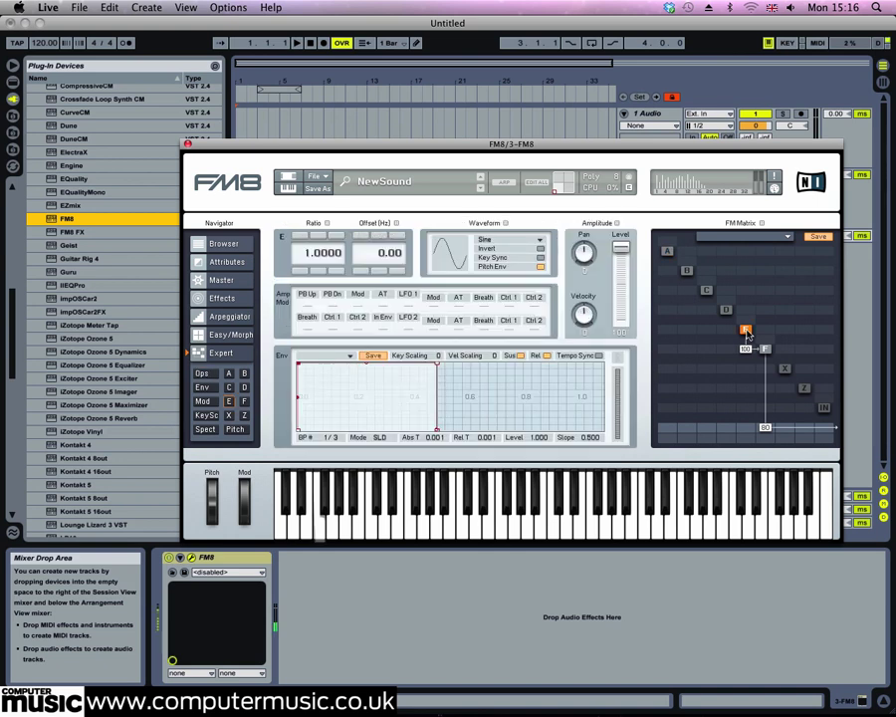
Set operator E to Triangle with an attack near 0.33 and send it to the output at 100.
scroll(464, 248, down, 3)
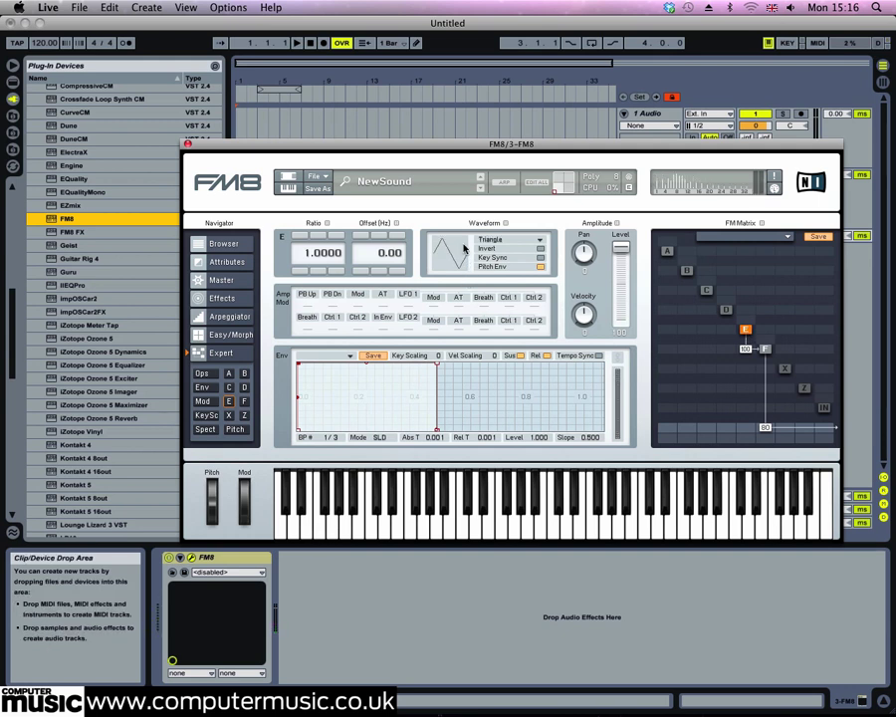
drag(298, 366, 391, 357)
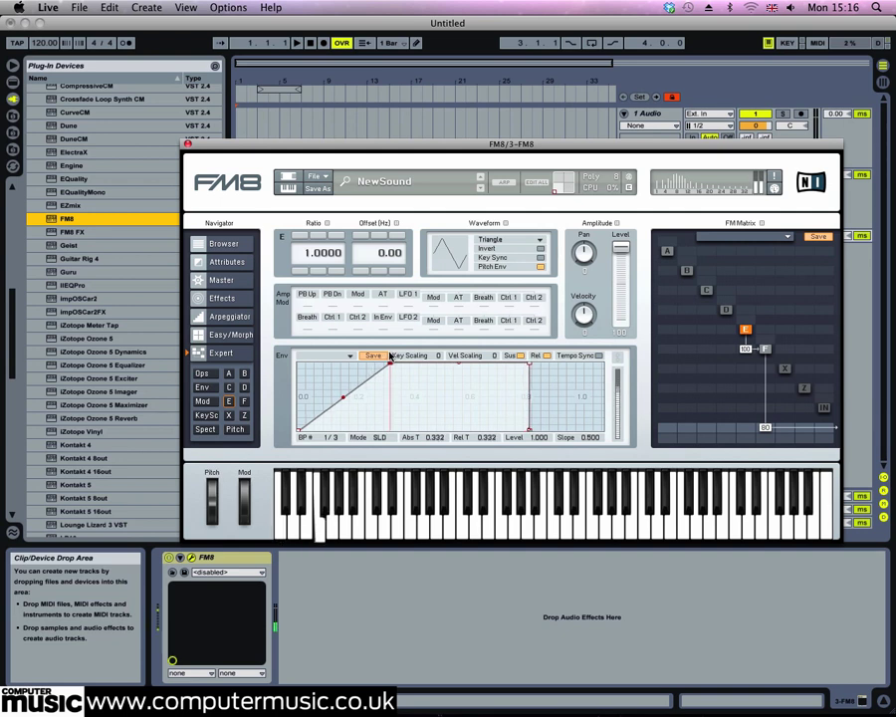
drag(746, 427, 746, 297)
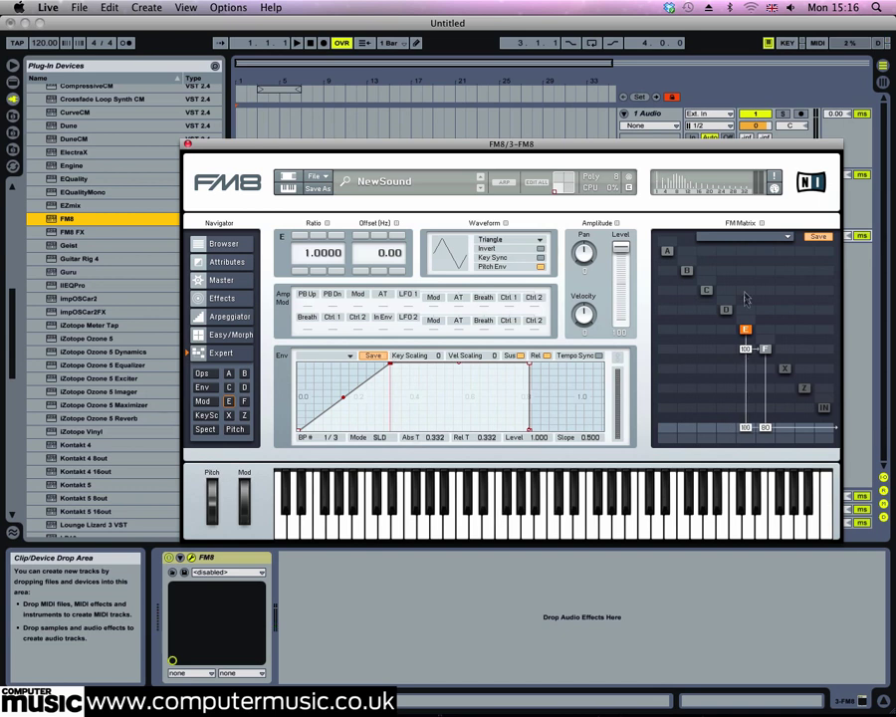
On the Master page, set Polyphony and Unison Voices to 40 and Output Volume to 40.
click(223, 283)
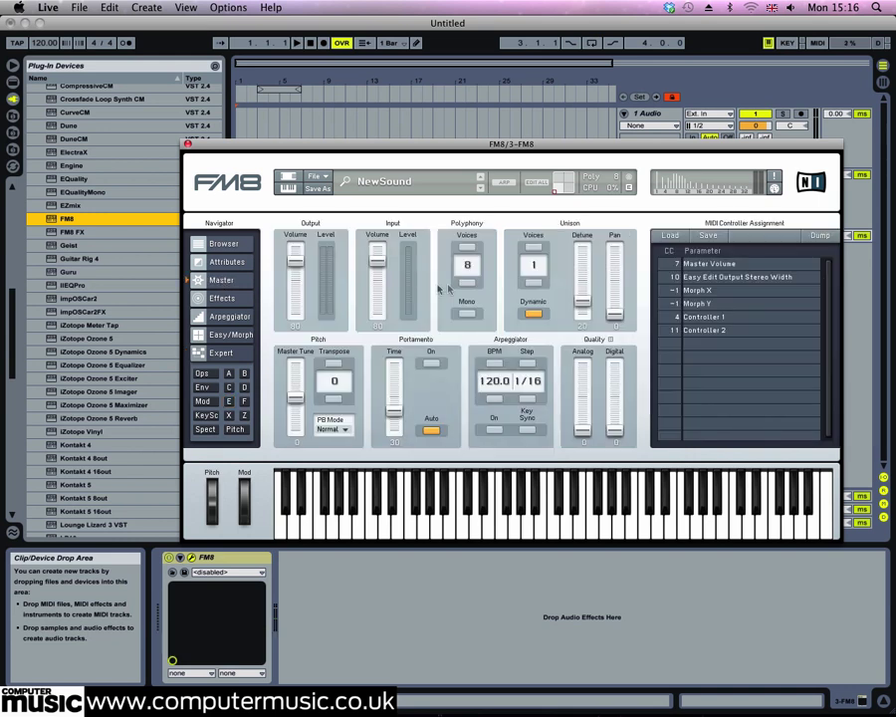
drag(471, 220, 472, 158)
drag(536, 265, 545, 128)
drag(295, 263, 294, 285)
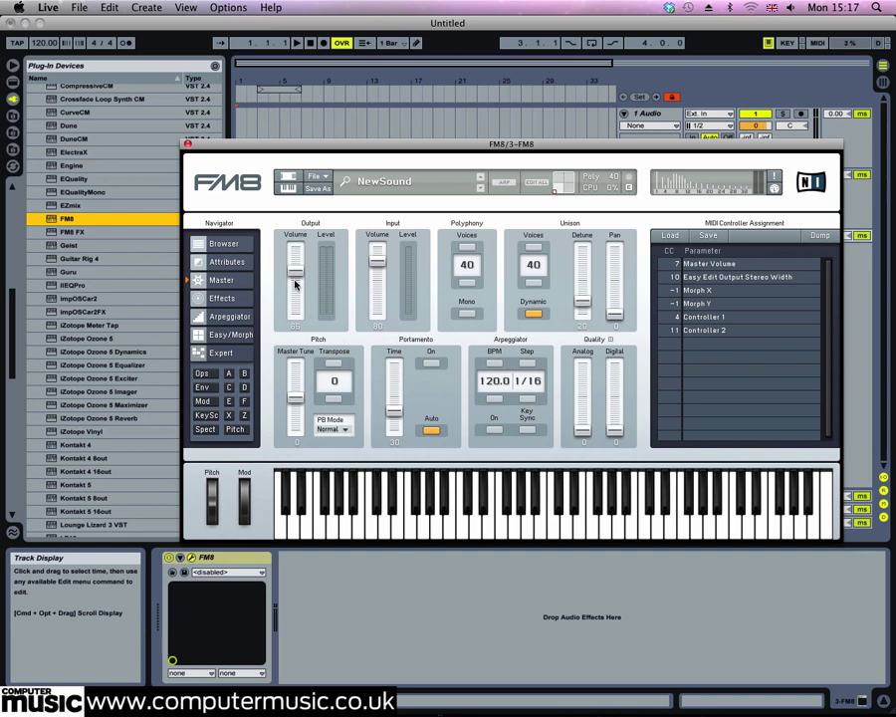
drag(295, 284, 297, 307)
Lower unison detune, set Digital quality 100 and Analog 24, and remove E's direct output.
drag(583, 301, 615, 249)
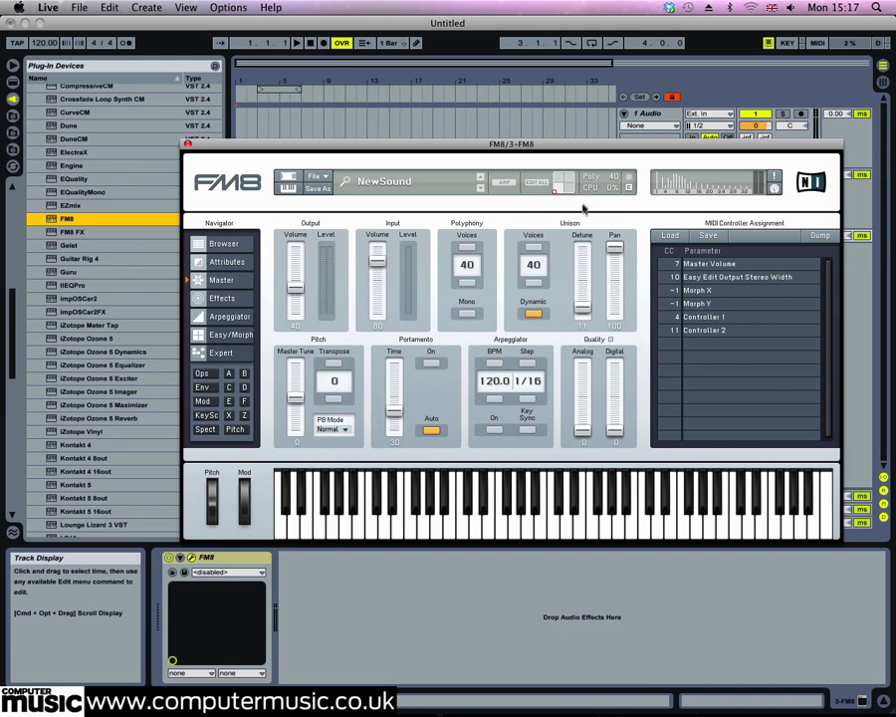
drag(614, 430, 618, 294)
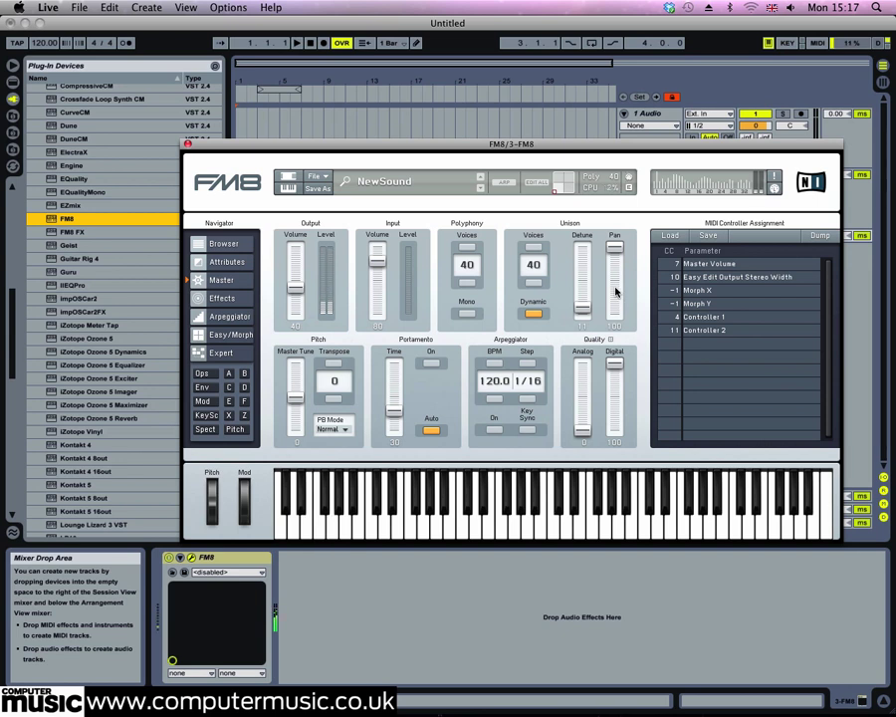
drag(586, 433, 587, 410)
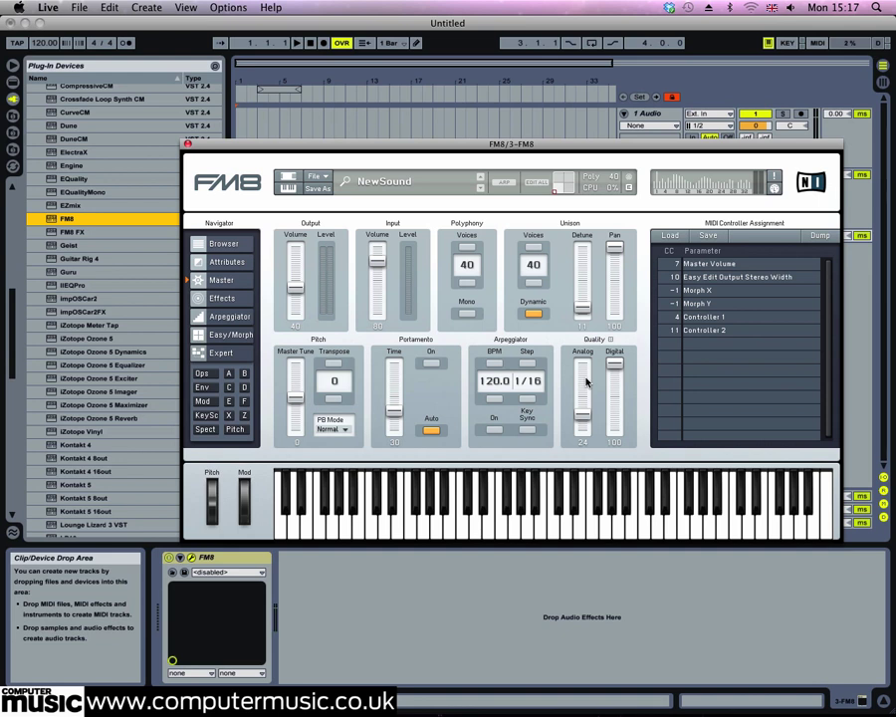
click(228, 401)
drag(752, 430, 757, 600)
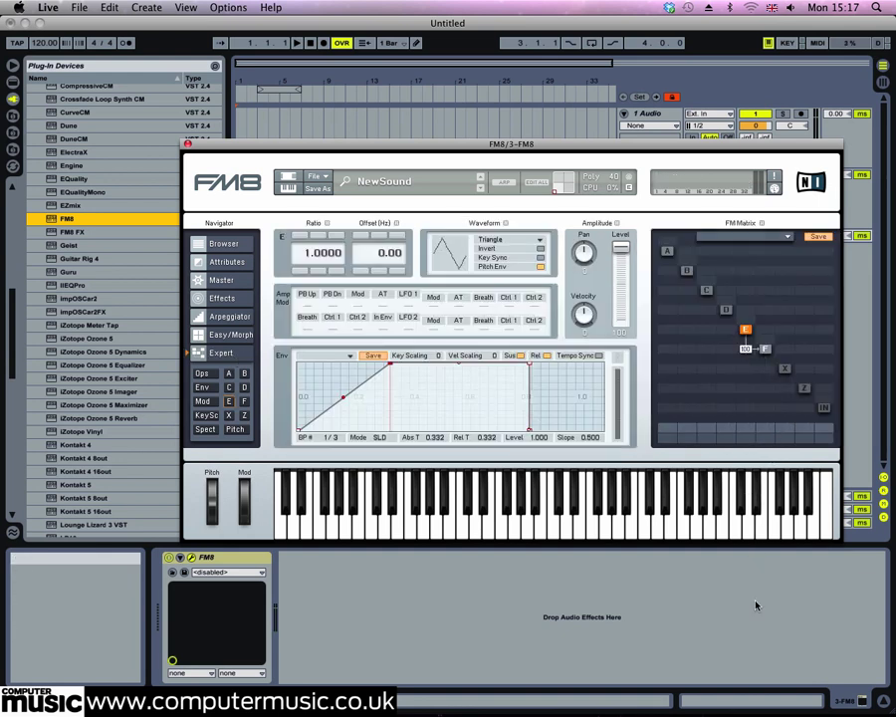
Route E into X at 100, send X to the output, and raise X's Saturator Level to 100.
click(785, 368)
drag(746, 370, 770, 317)
drag(784, 428, 785, 368)
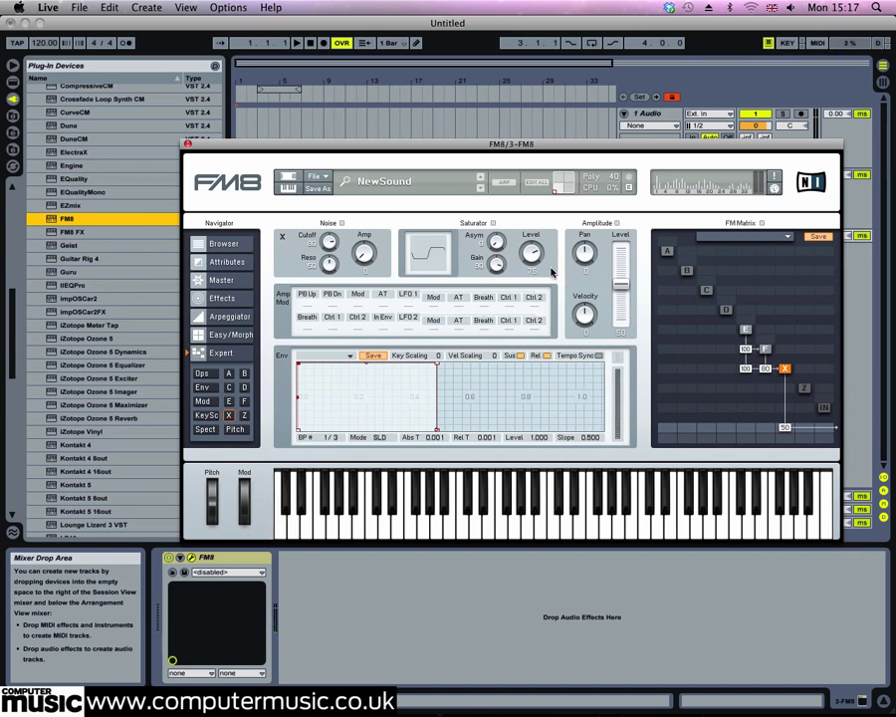
drag(550, 269, 539, 216)
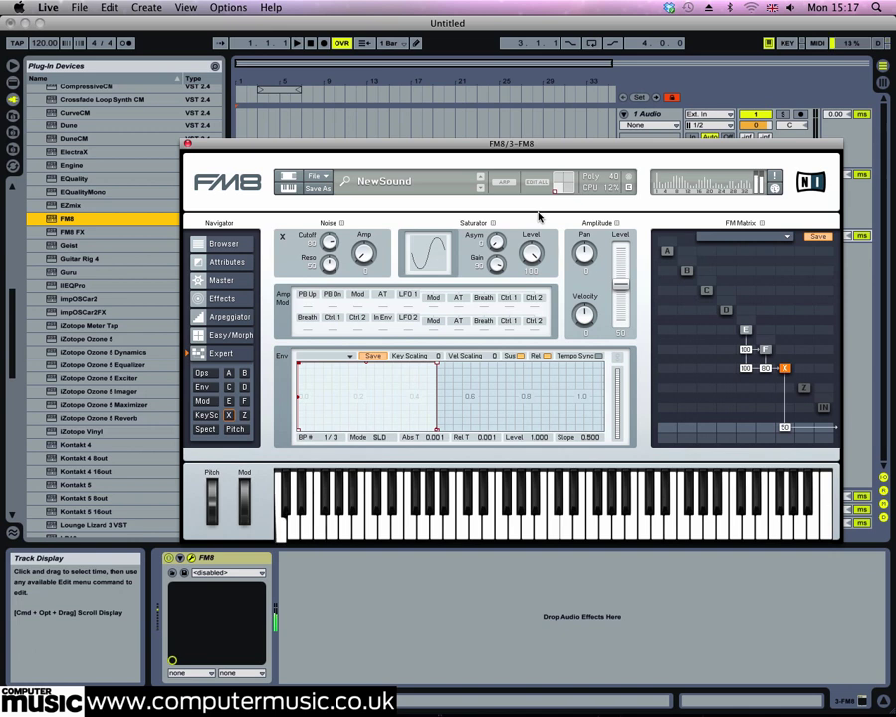
click(221, 299)
Enable Overdrive with Drive at 100 and a Peak EQ boosting a low band.
click(329, 323)
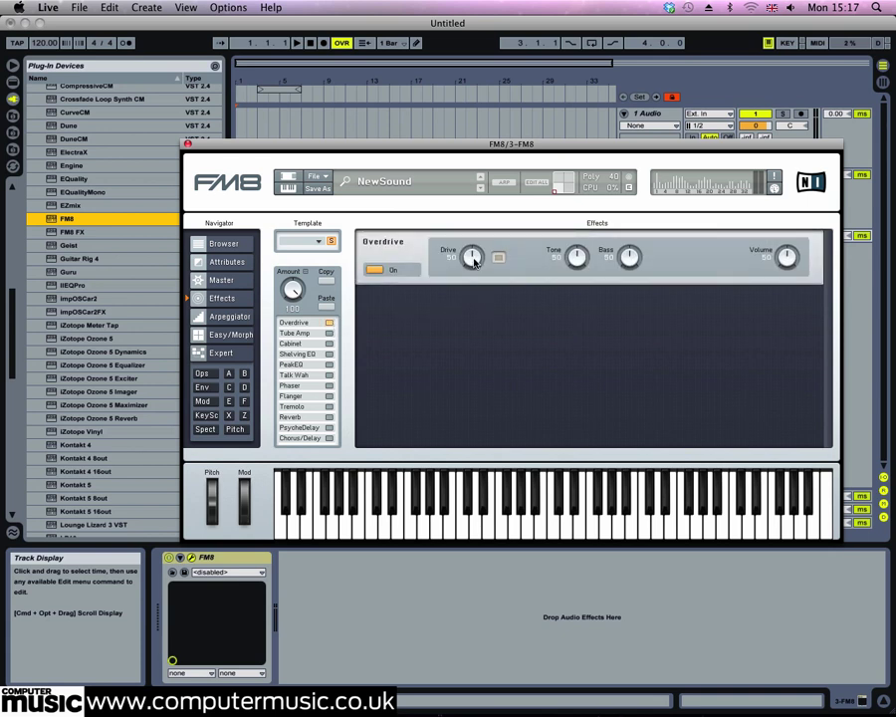
drag(473, 258, 476, 195)
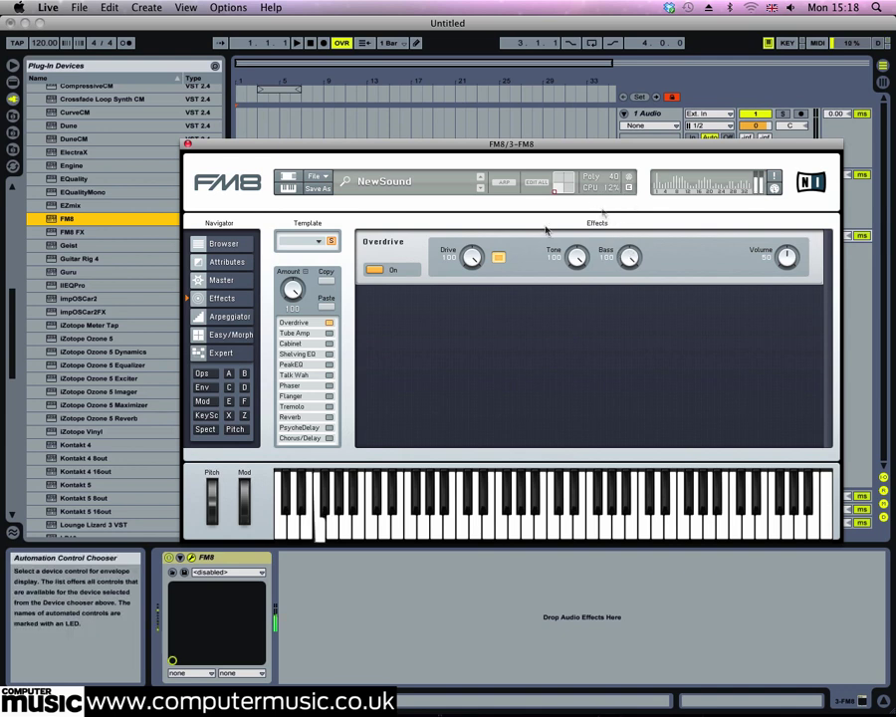
click(329, 368)
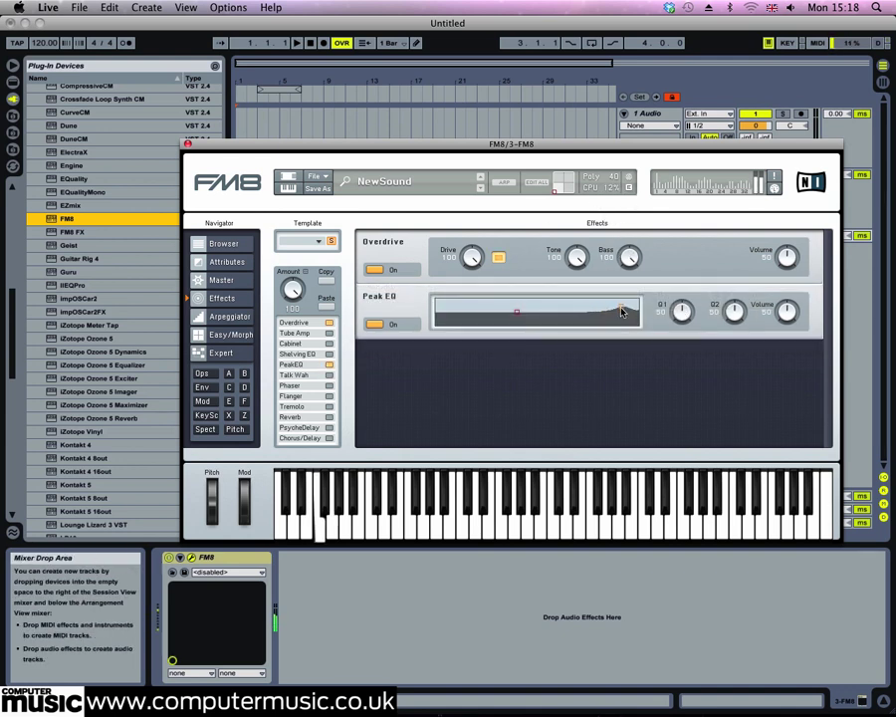
drag(516, 314, 456, 306)
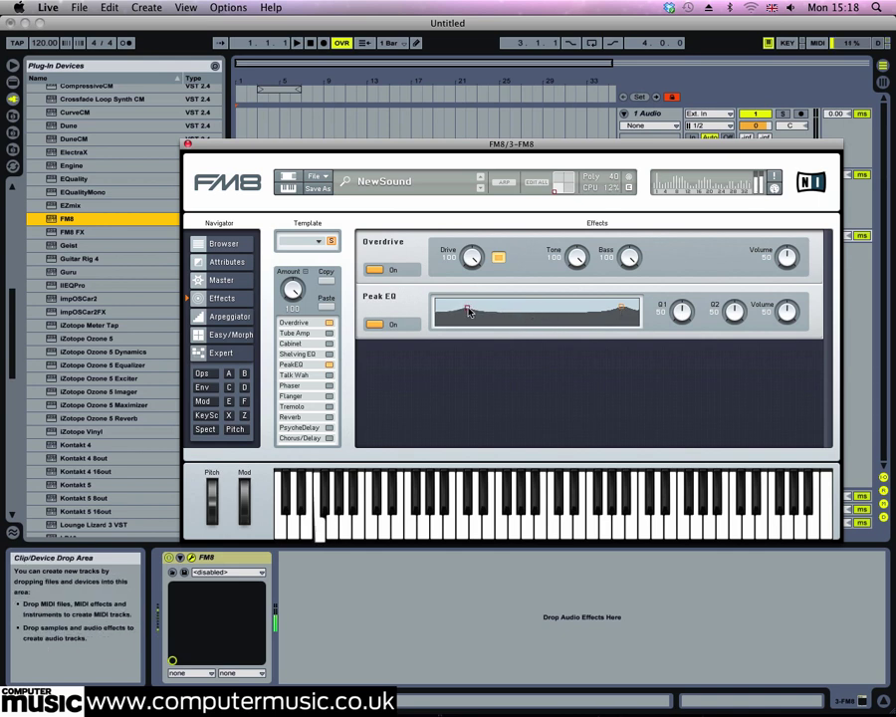
drag(456, 305, 472, 308)
Lengthen the envelope release tails of operators E, F and X, and give E feedback of about 40.
click(209, 352)
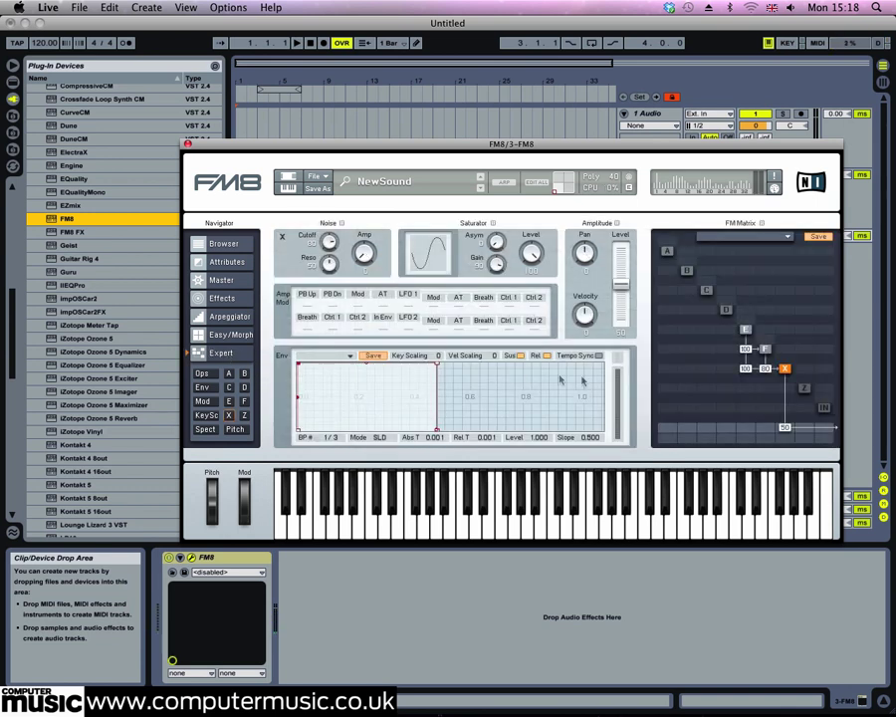
click(745, 328)
drag(530, 431, 538, 432)
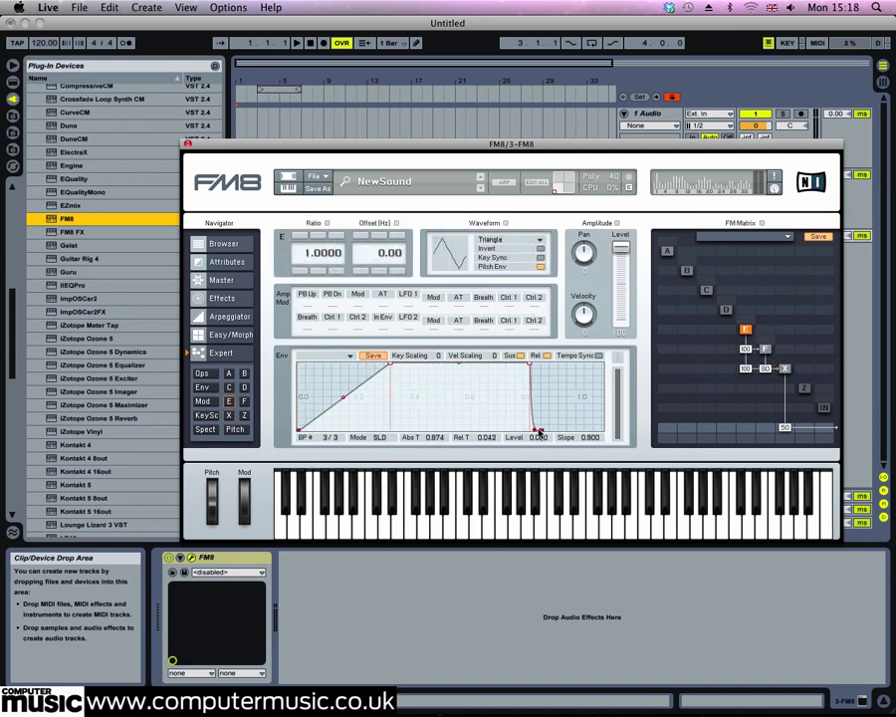
click(765, 349)
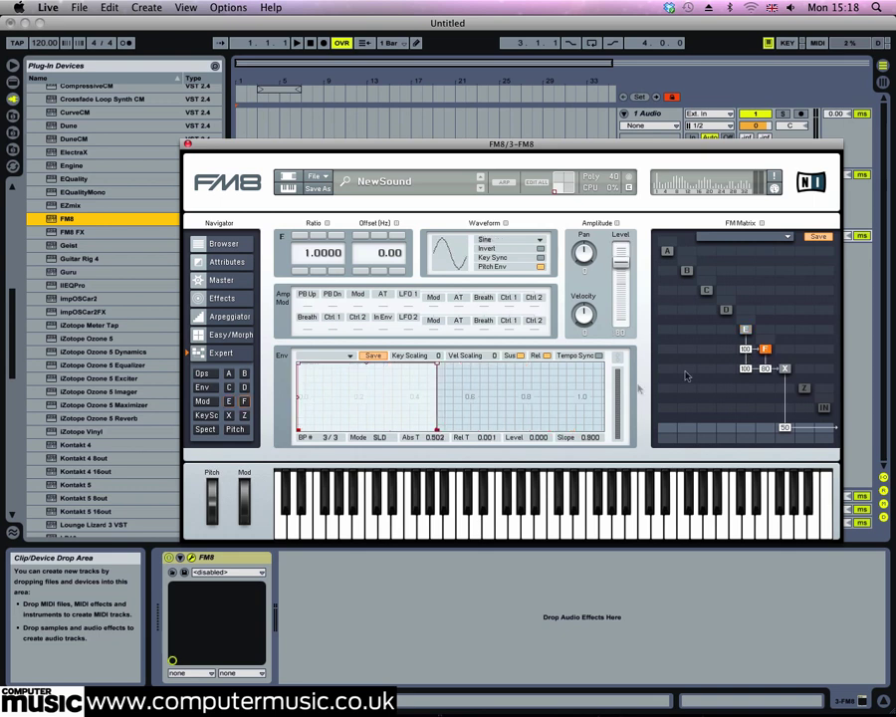
drag(436, 430, 486, 436)
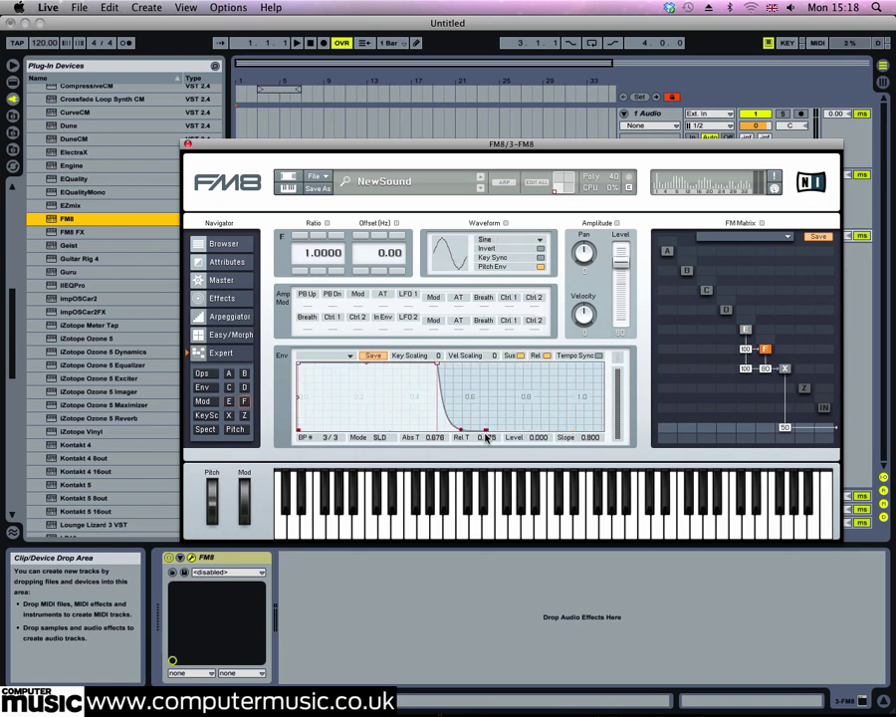
click(754, 371)
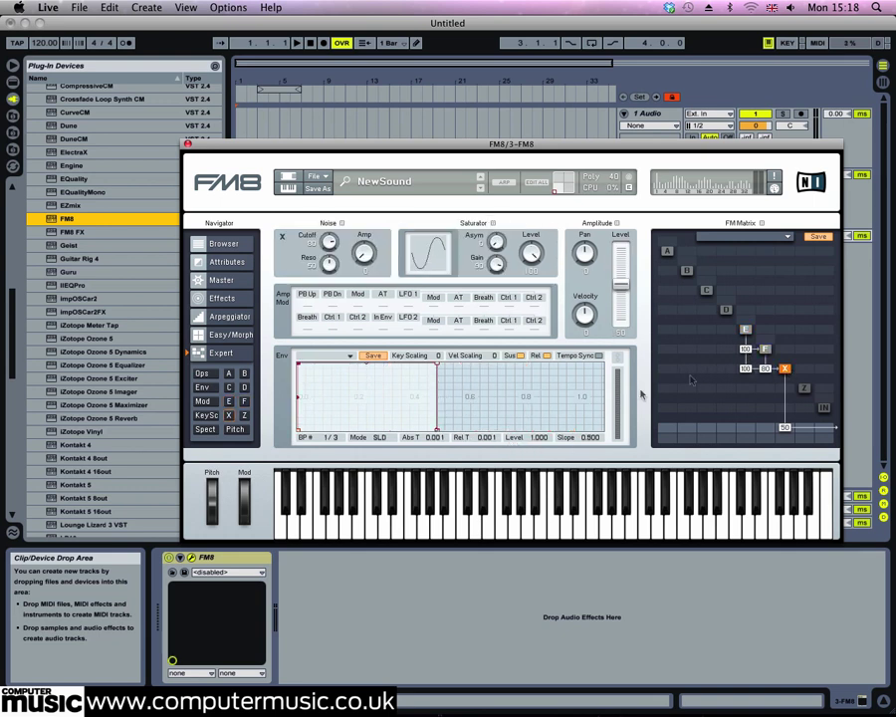
drag(436, 430, 513, 438)
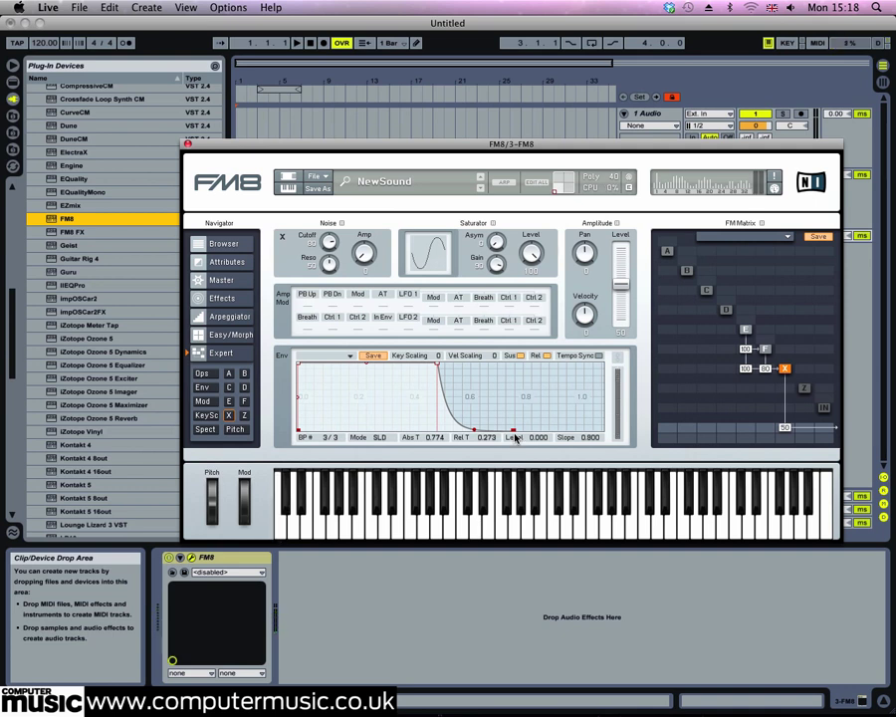
drag(745, 320, 754, 299)
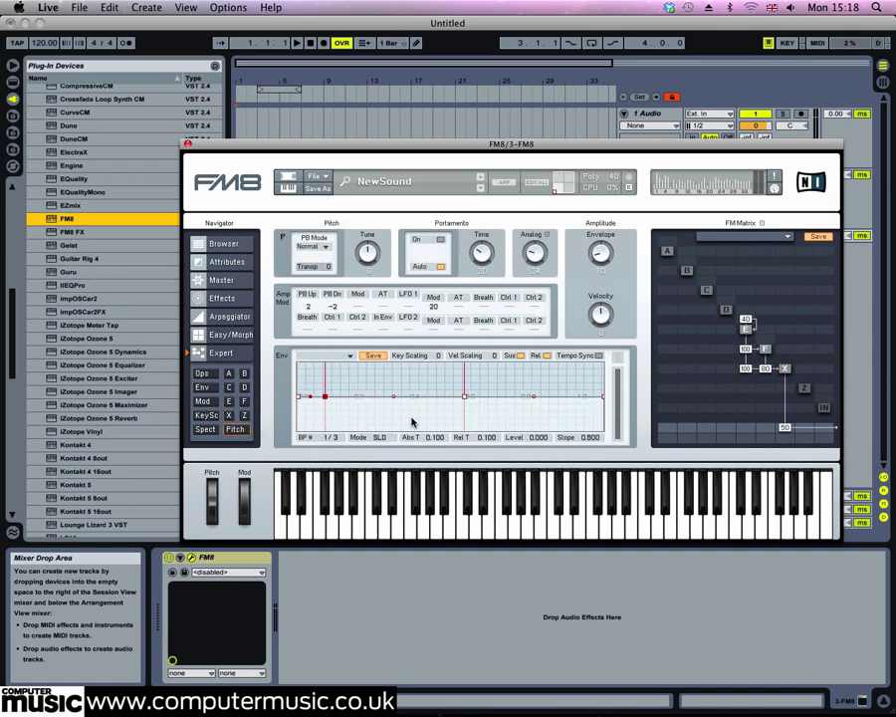
Shape the pitch envelope to fall to Level -1.000 at about 2.037 seconds.
drag(326, 401, 562, 401)
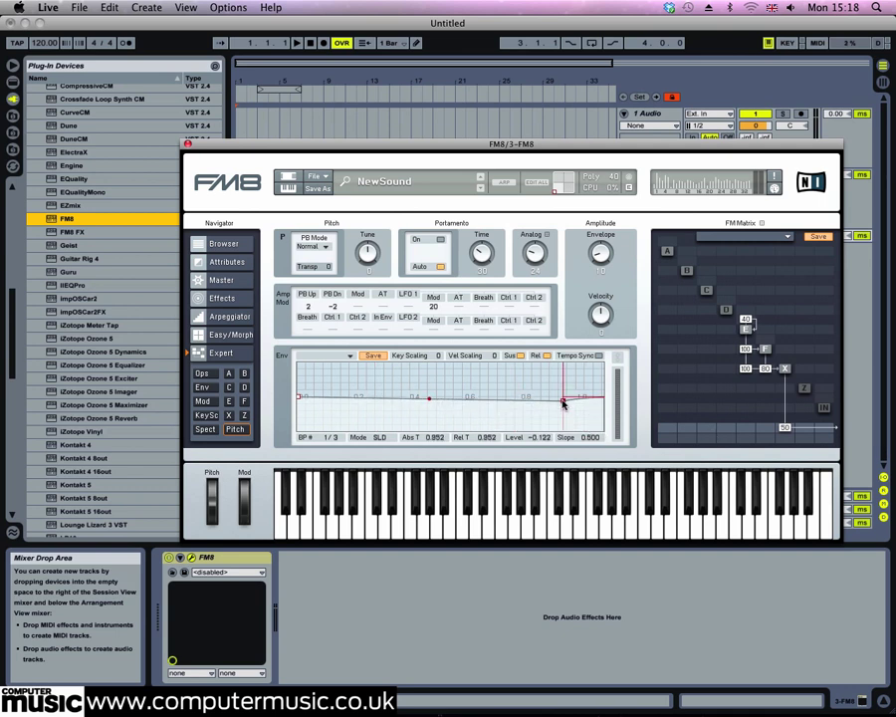
scroll(478, 393, down, 3)
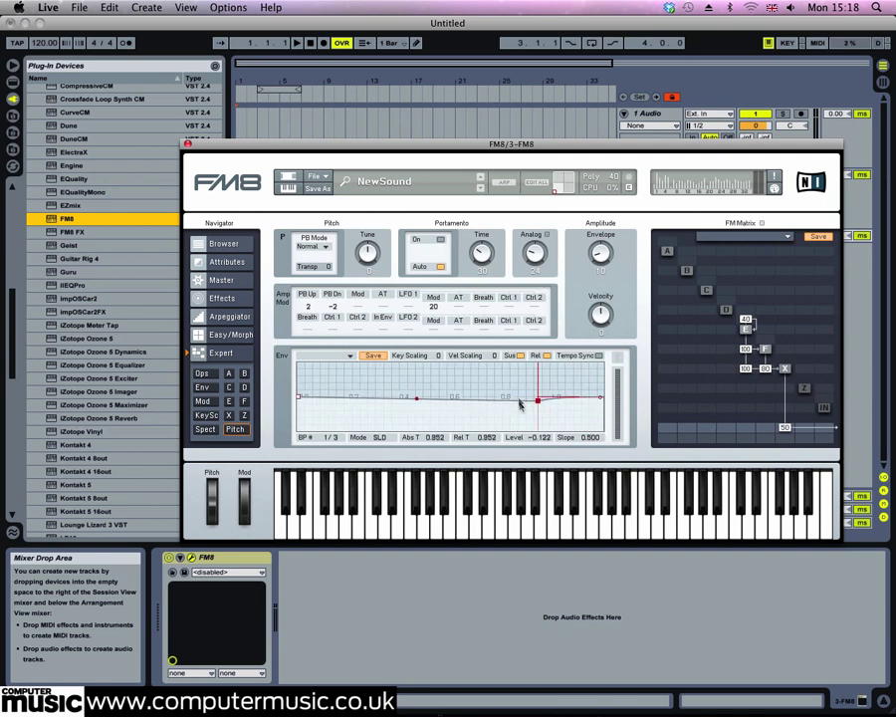
drag(444, 403, 589, 428)
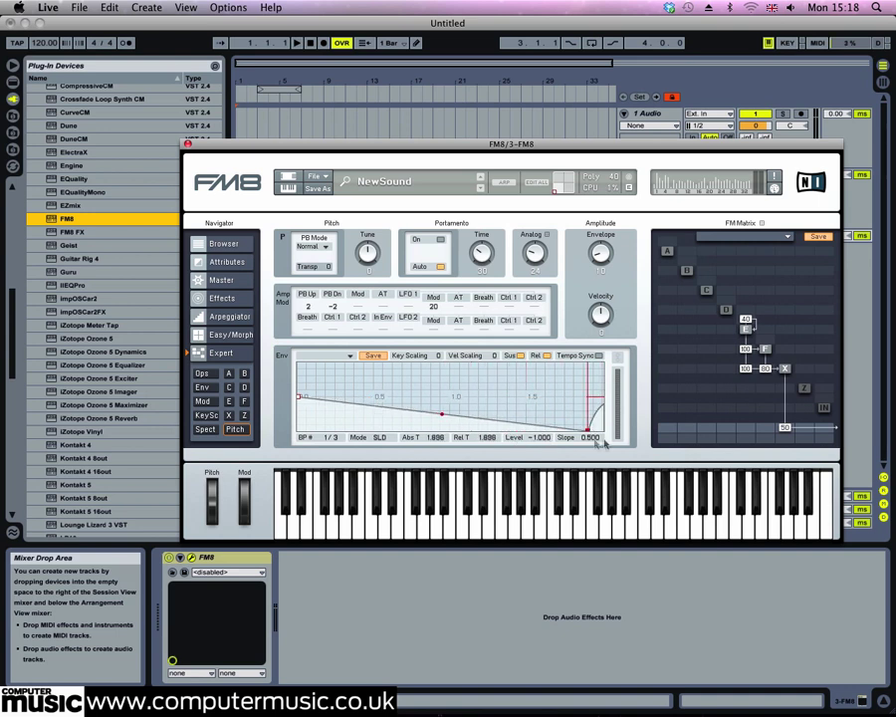
scroll(553, 397, down, 3)
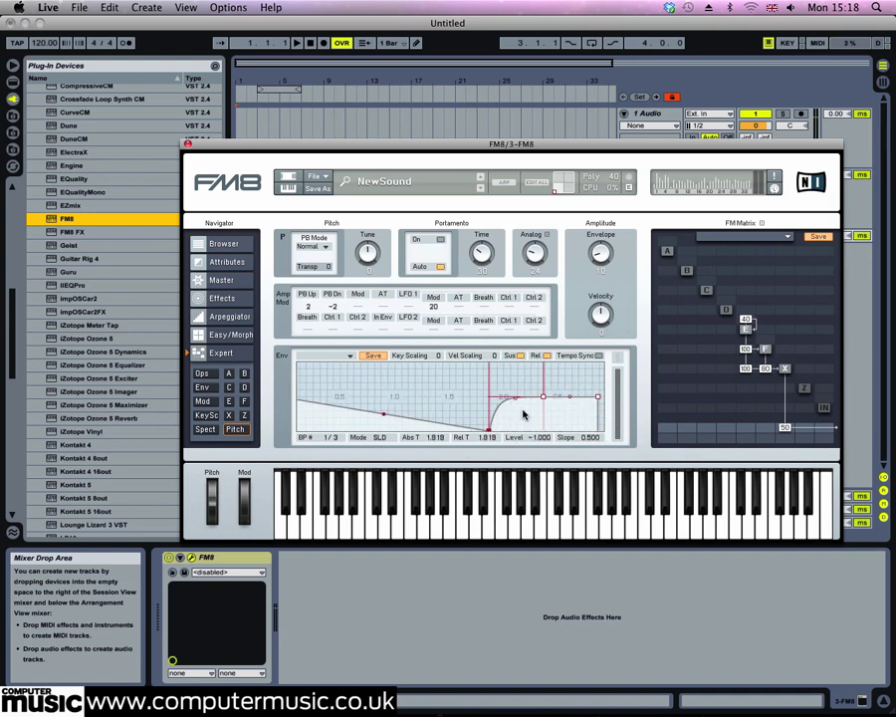
drag(489, 434, 500, 431)
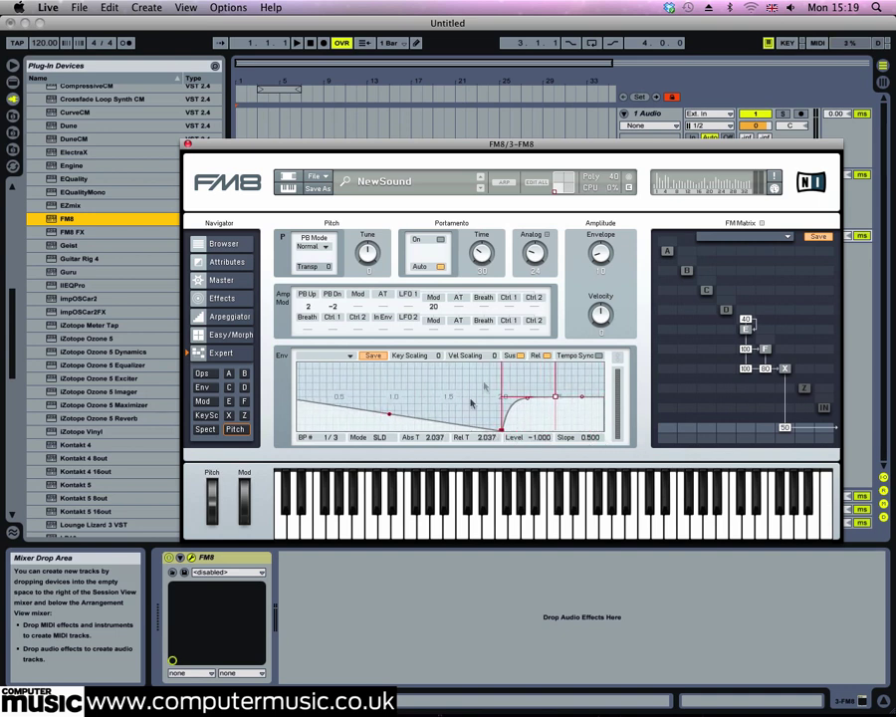